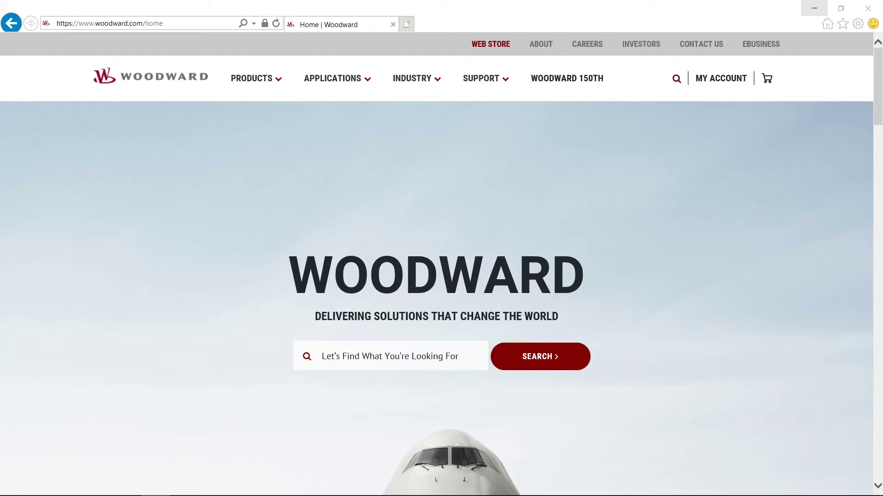
Search the Woodward website for 'telegrammapper'.
click(340, 357)
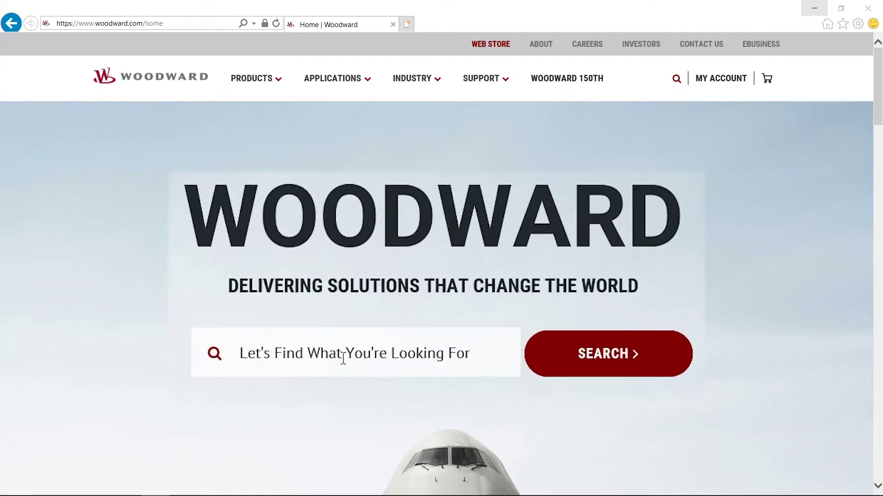
text(telegrammapper)
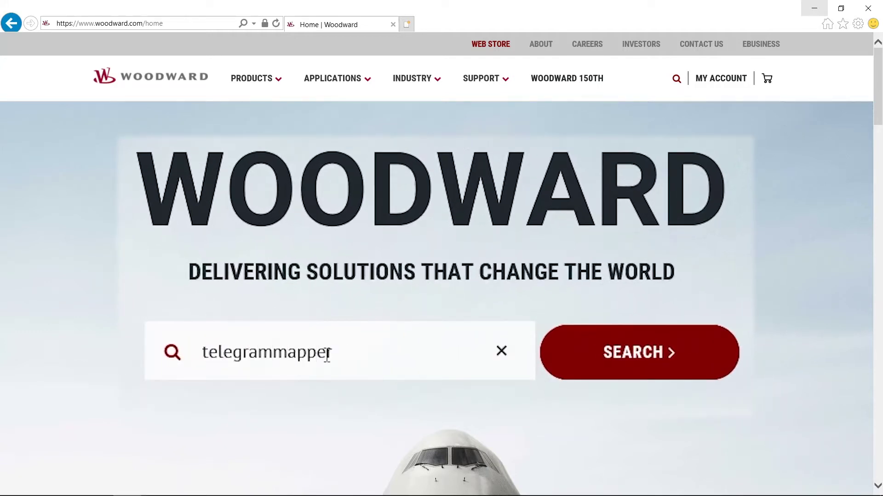
click(663, 363)
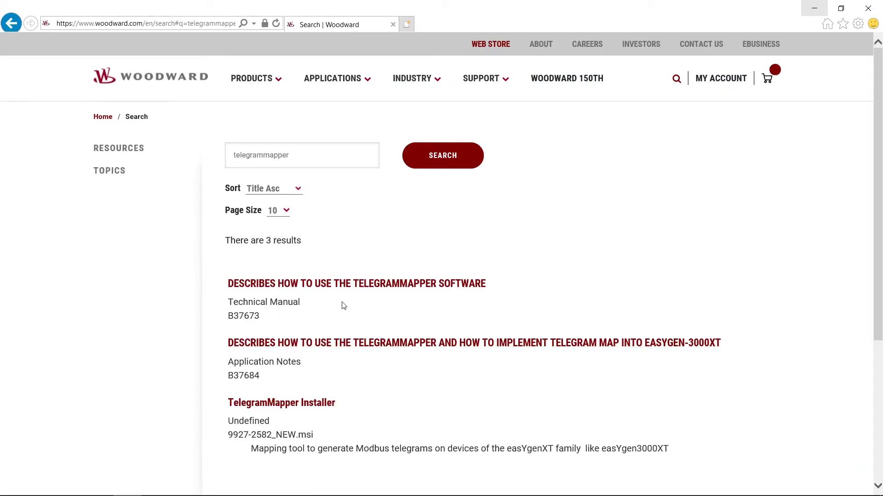
scroll(336, 313, down, 2)
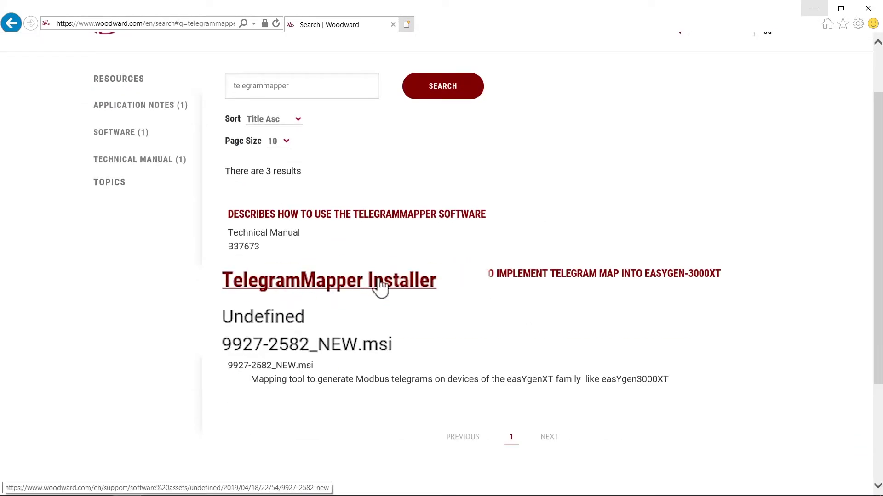
Open the TelegramMapper Installer result and save 9927 2582 NEW.msi to the computer.
click(317, 335)
scroll(517, 286, down, 4)
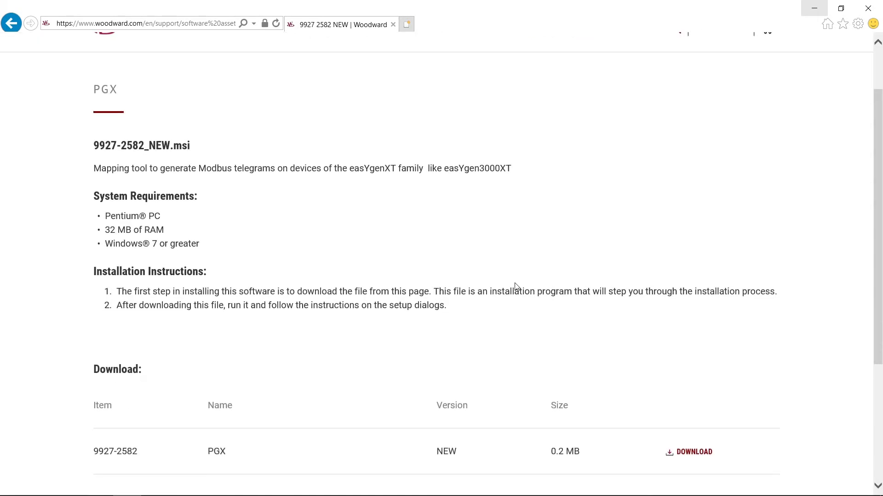
scroll(516, 287, down, 1)
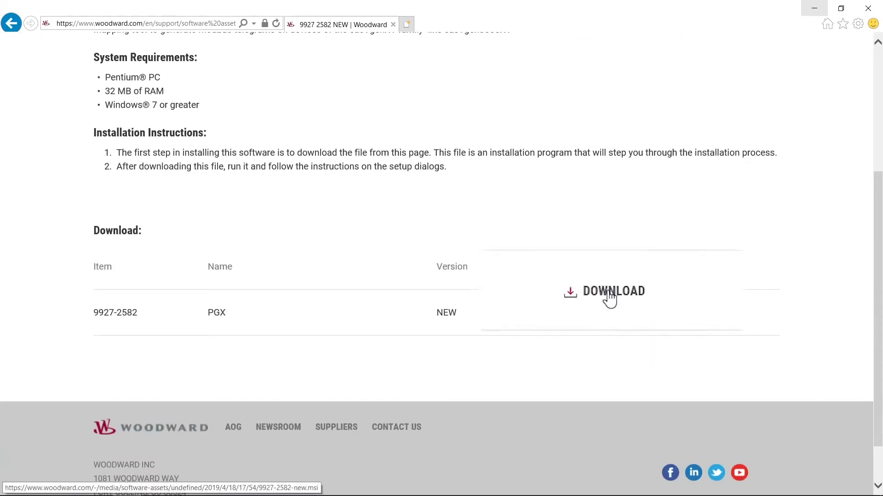
click(582, 290)
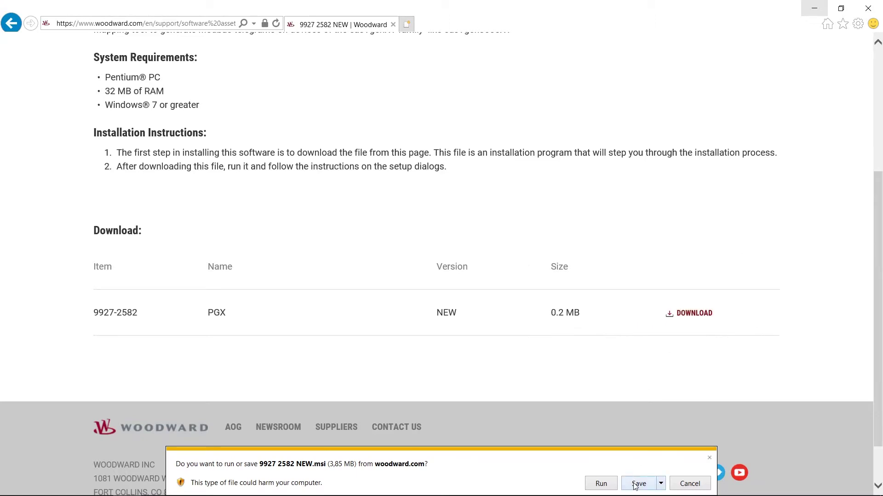
click(638, 484)
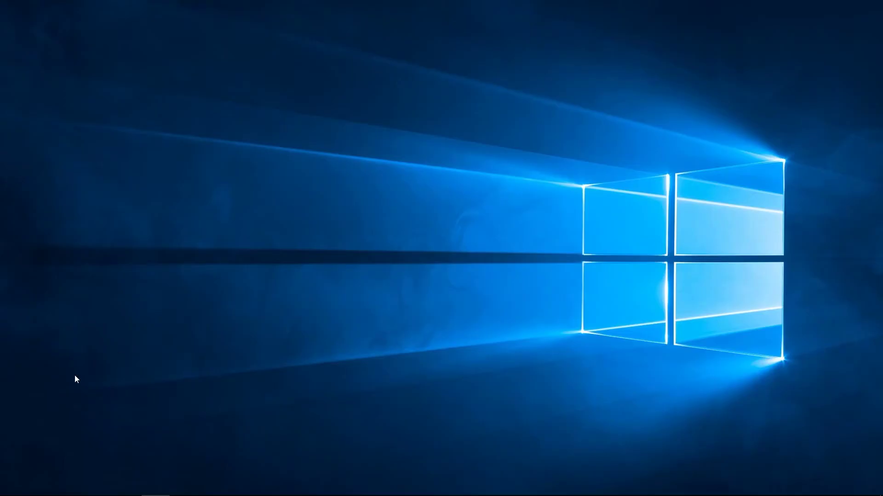
Launch Telegram Mapper from the Start search 'telegr' and maximize its window.
click(14, 485)
text(telegr)
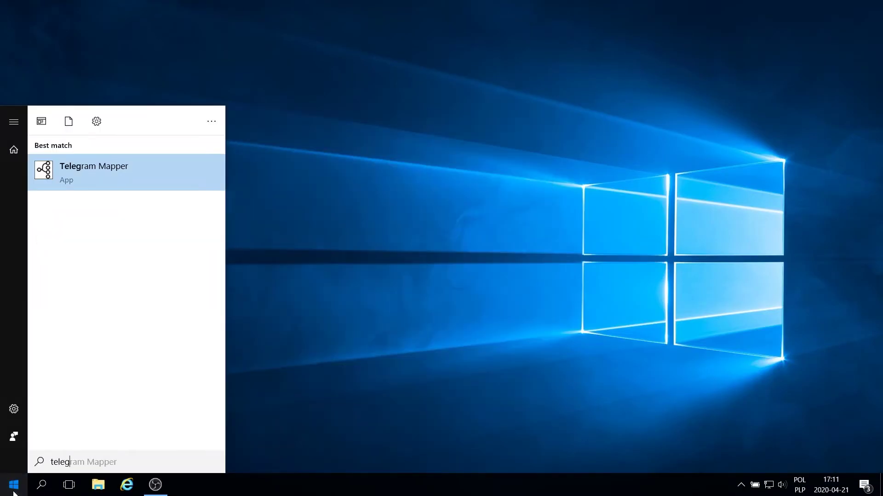
click(77, 179)
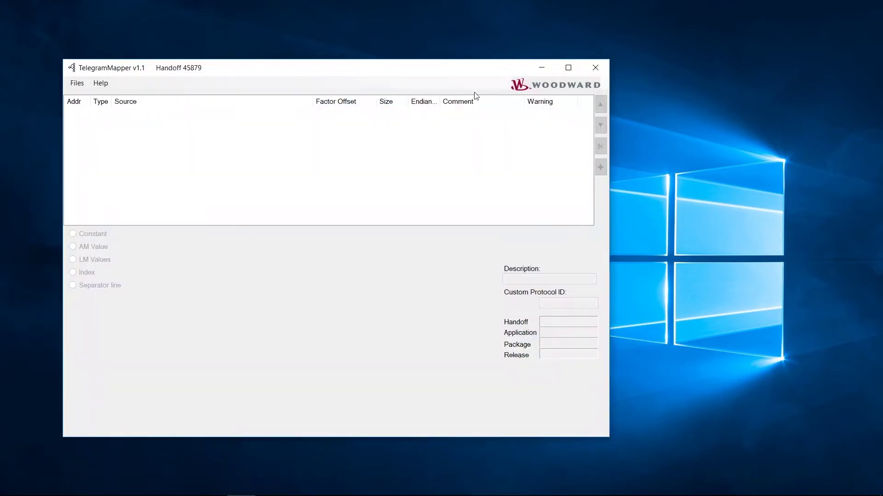
click(568, 67)
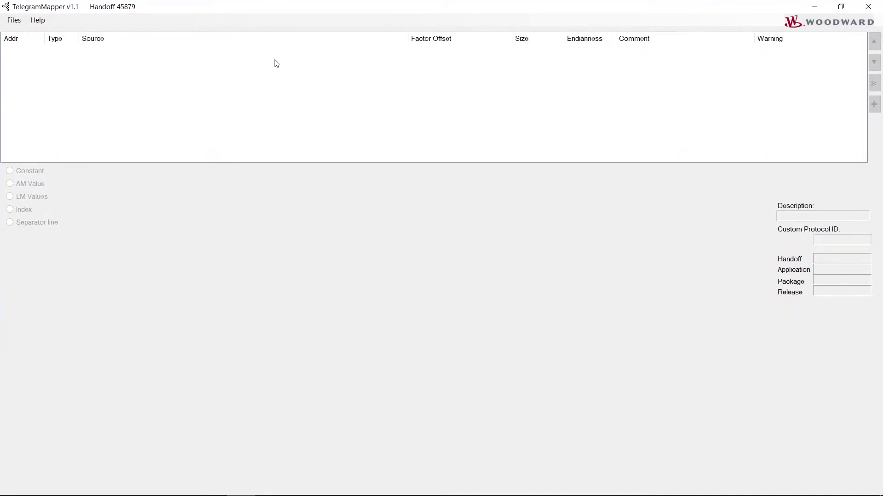
click(14, 20)
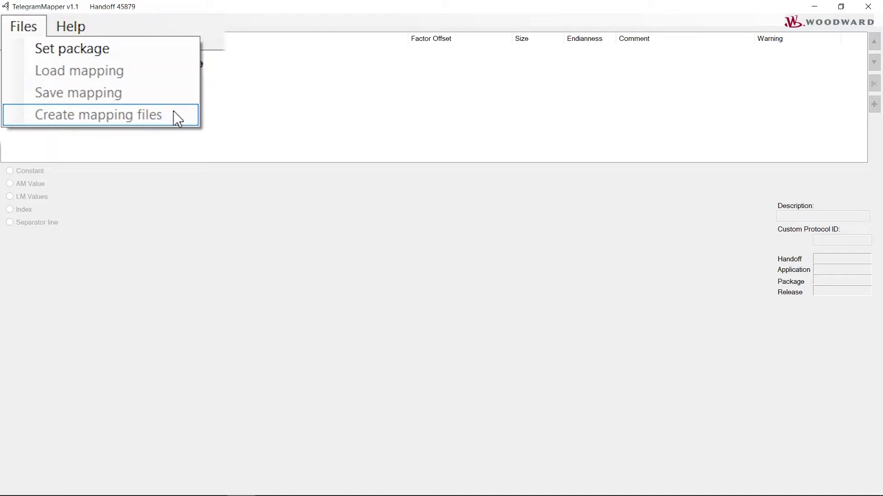
mouse_move(86, 31)
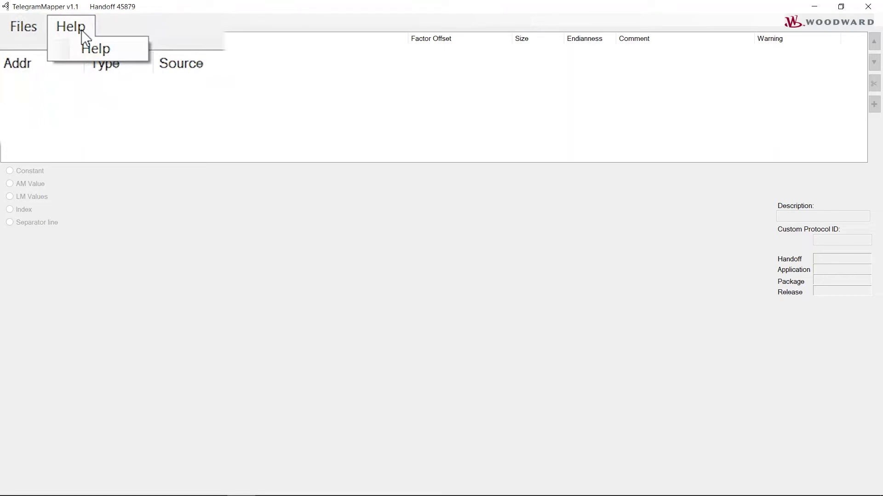
mouse_move(29, 28)
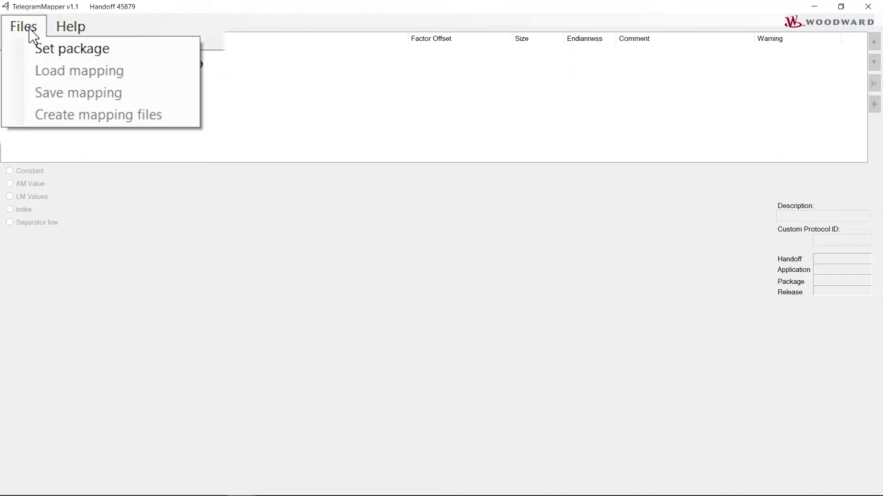
Set the package to EG3500XTP1_2.10-0_46140_PACKAGE.zip from the 03_Telegram_Mapper folder.
click(115, 55)
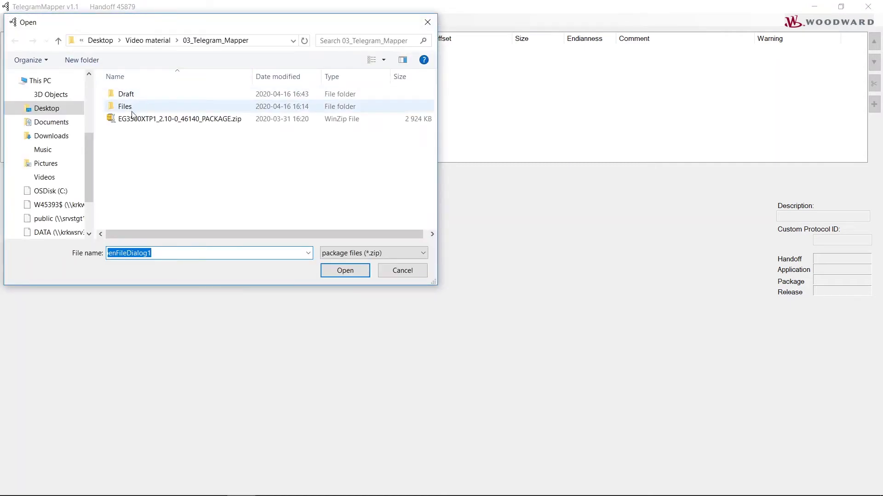
click(127, 119)
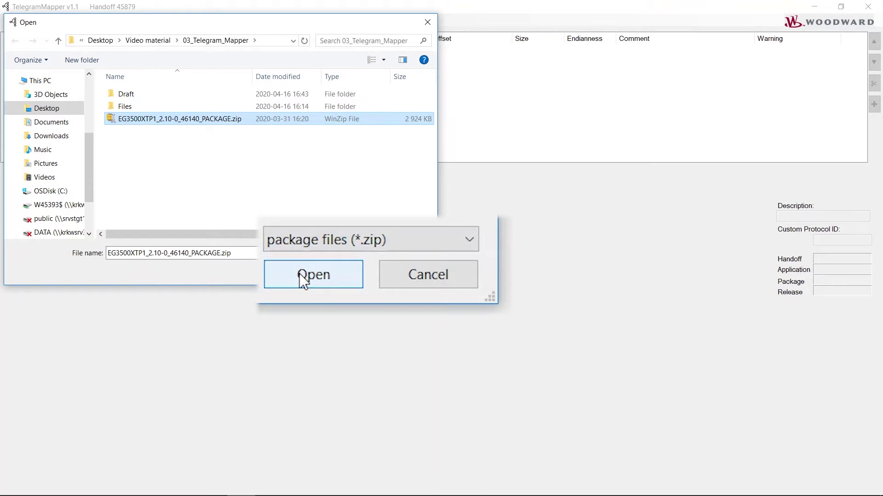
click(301, 276)
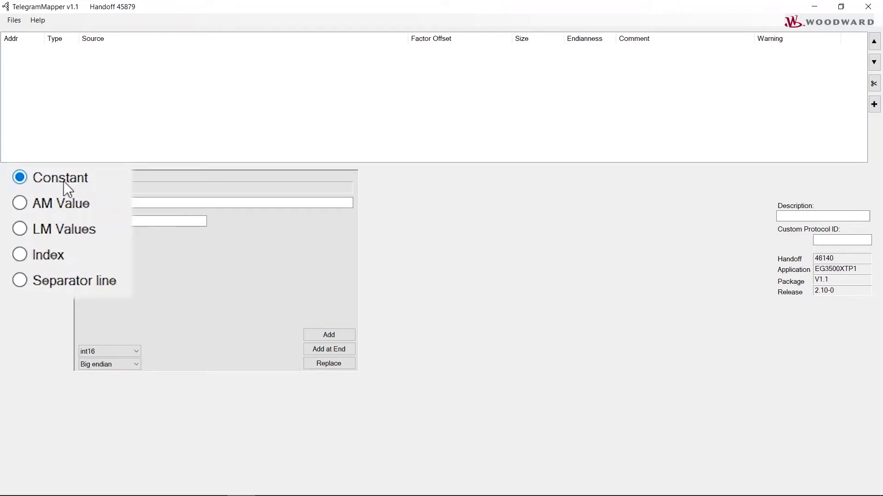
Try the AM Value, LM Values, Index and Separator line entry types, keeping their defaults.
click(11, 185)
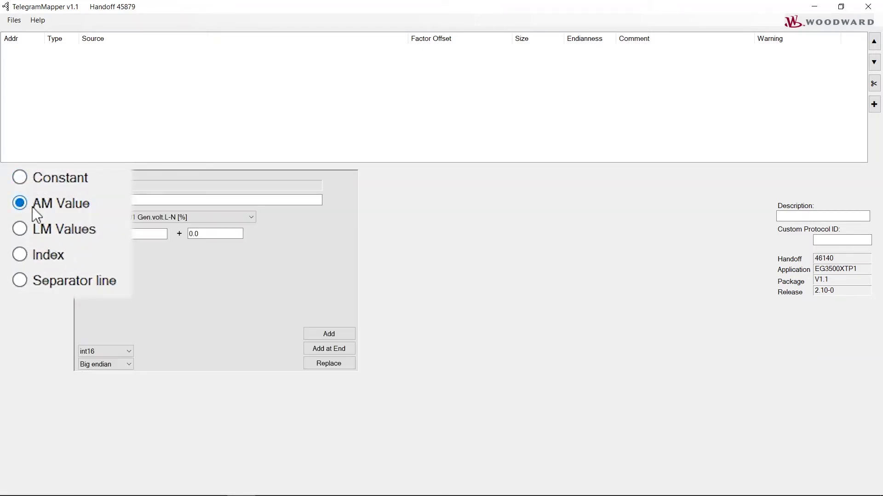
click(242, 220)
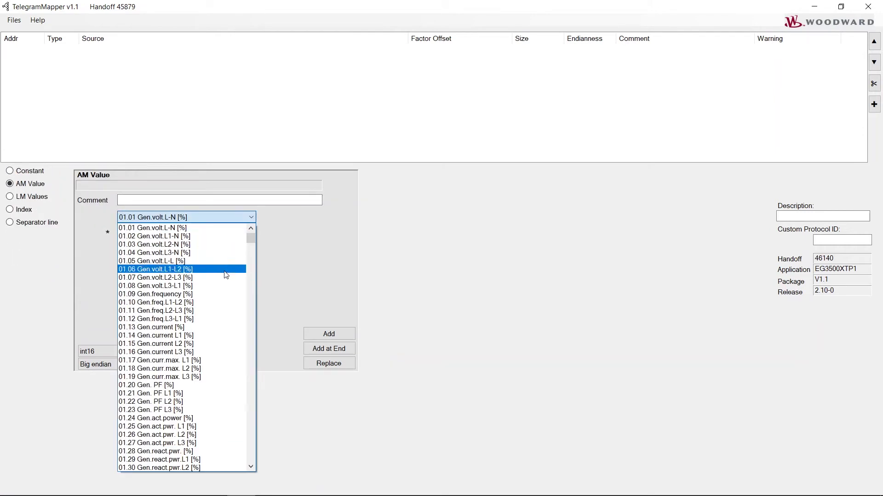
click(223, 216)
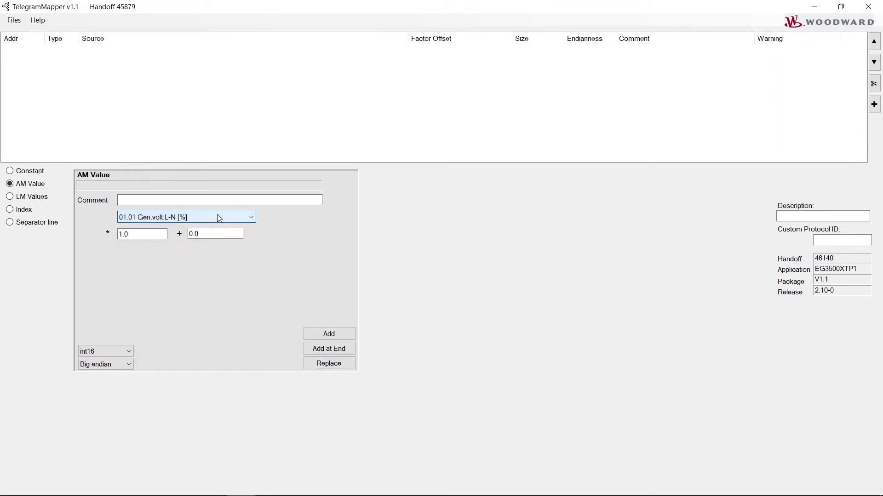
click(55, 232)
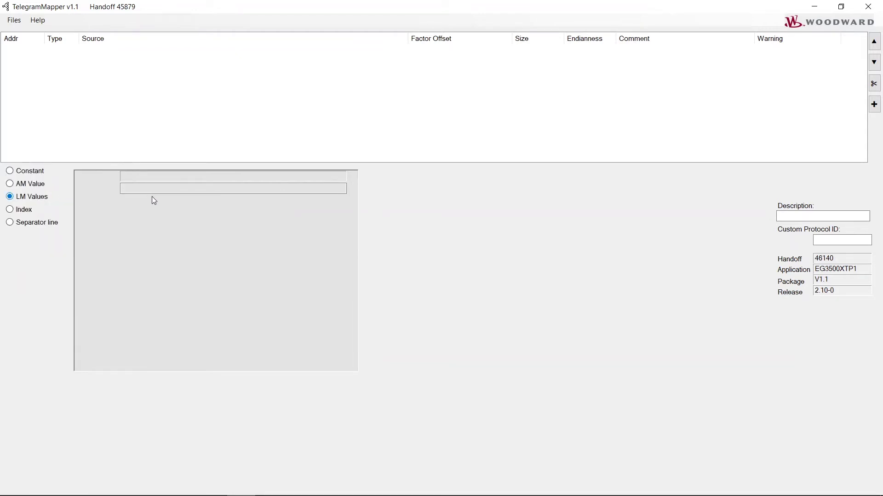
click(178, 202)
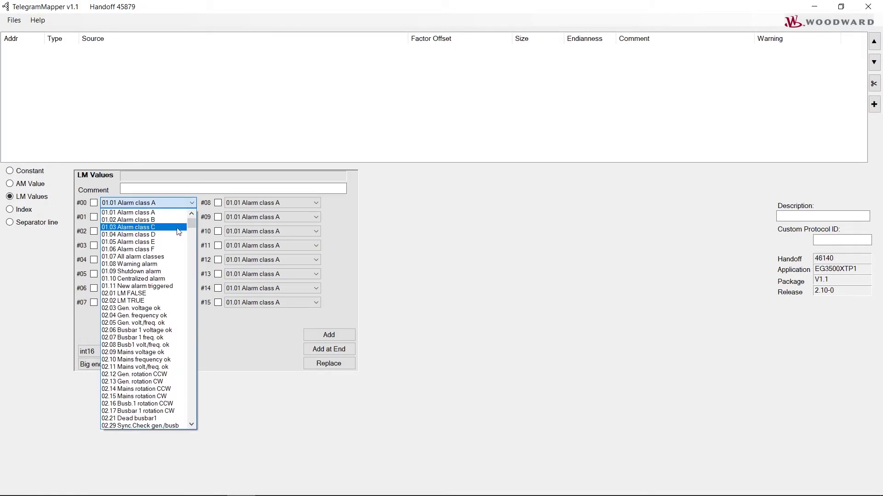
click(191, 203)
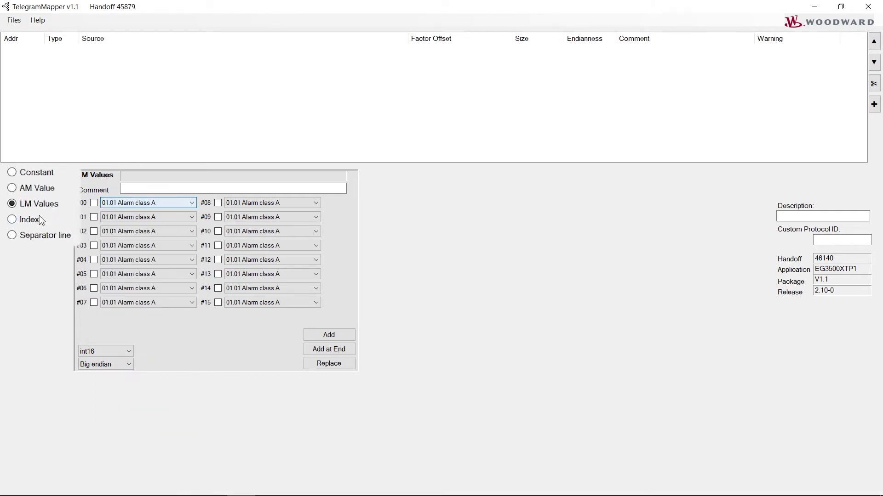
click(21, 255)
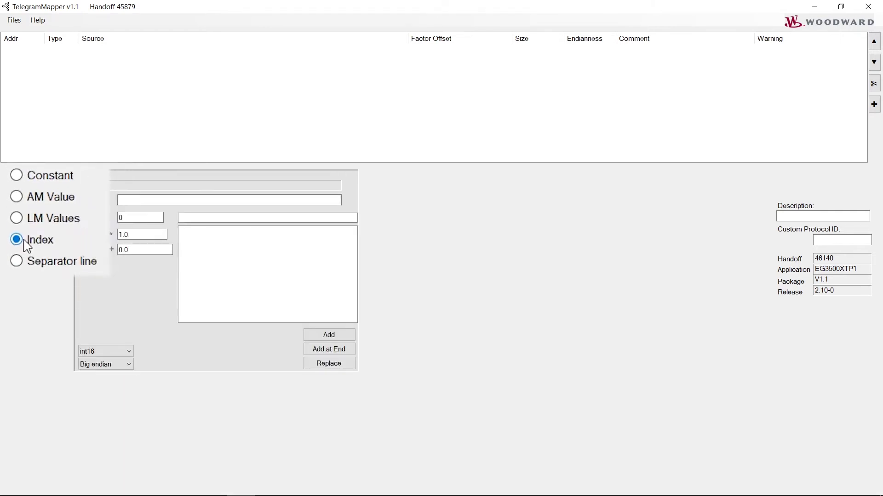
click(22, 281)
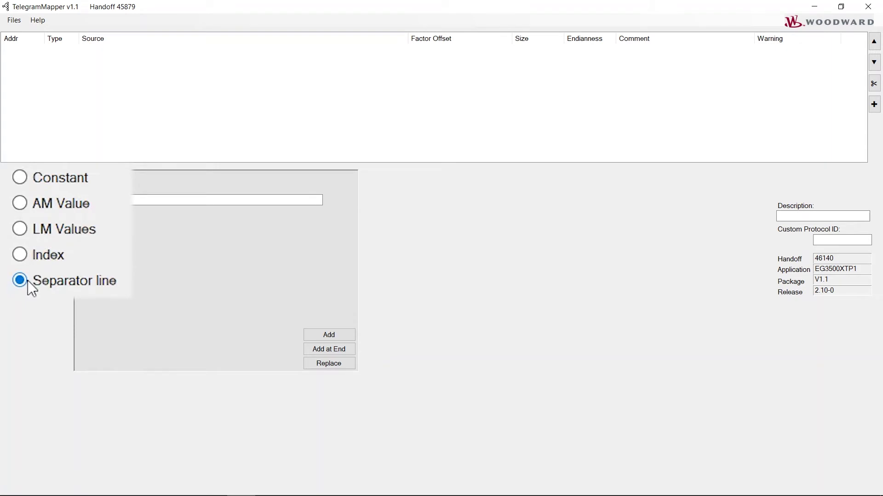
Select the Constant entry type, keeping int16 size and Big endian byte order.
click(35, 175)
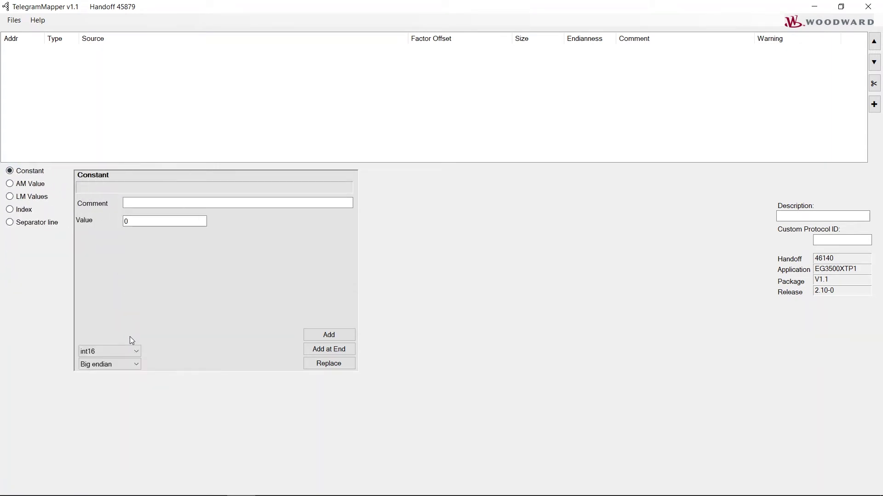
click(135, 351)
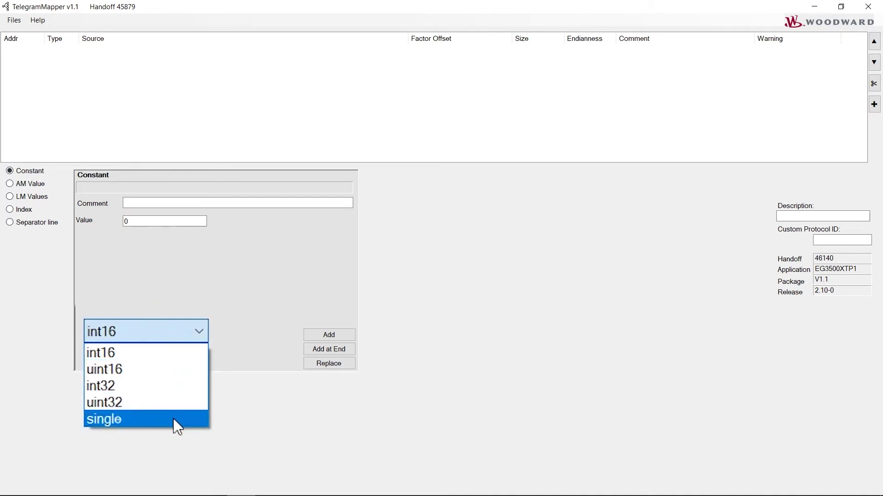
key(Escape)
click(197, 358)
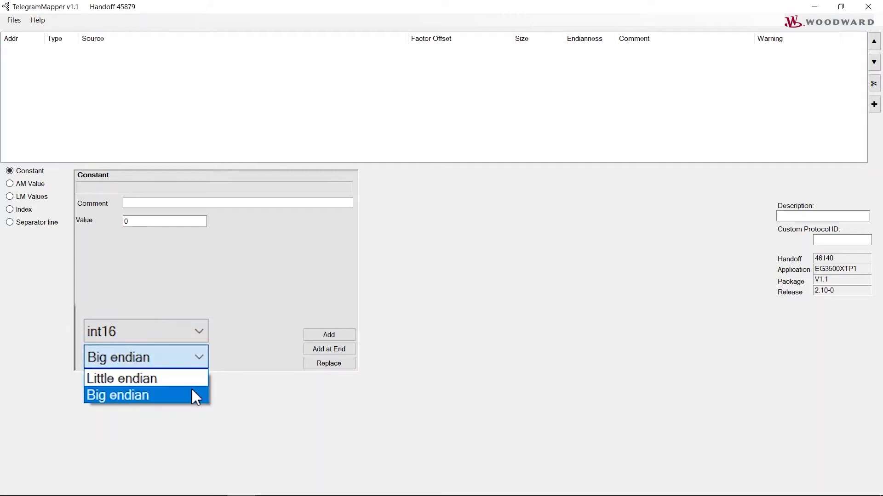
click(200, 293)
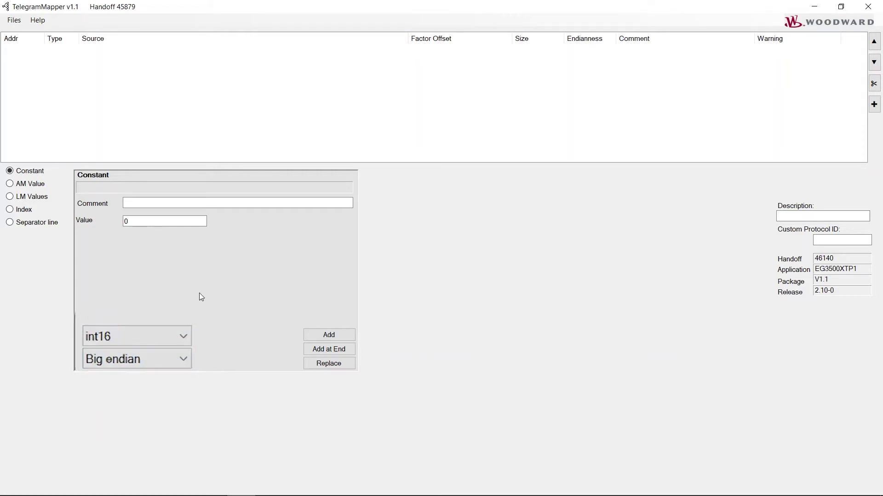
click(38, 20)
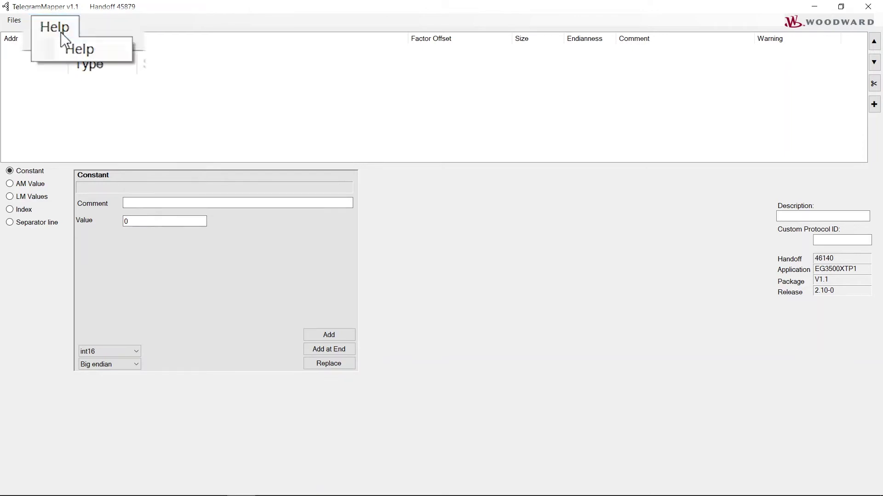
click(59, 44)
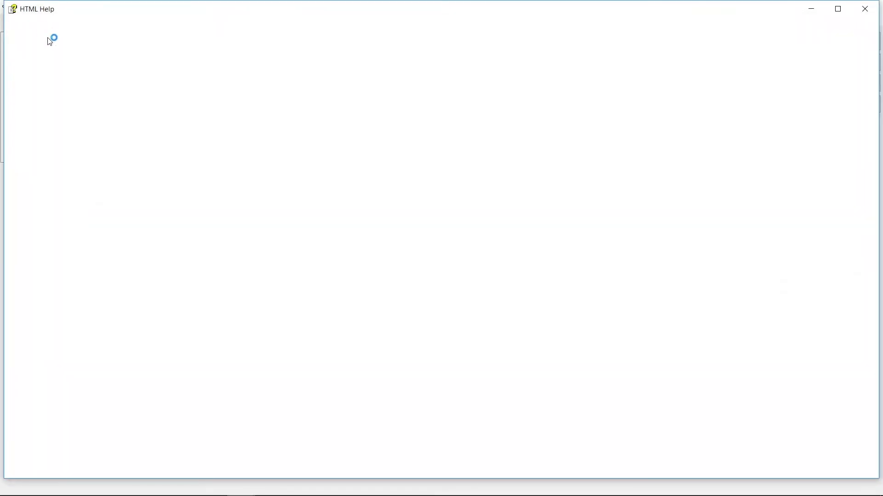
scroll(266, 225, down, 20)
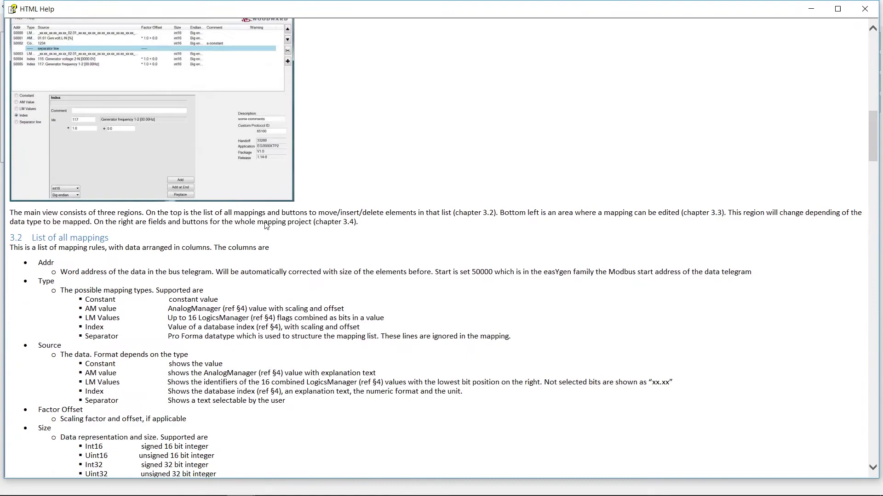
scroll(263, 221, down, 20)
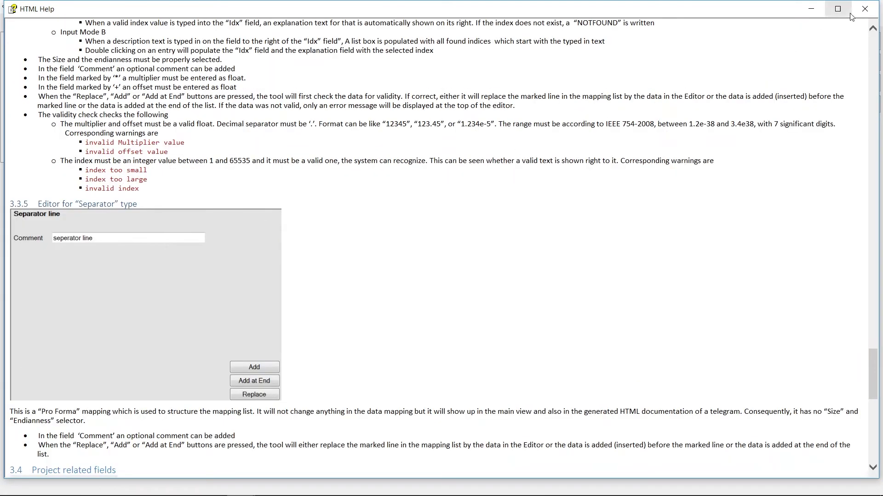
click(865, 9)
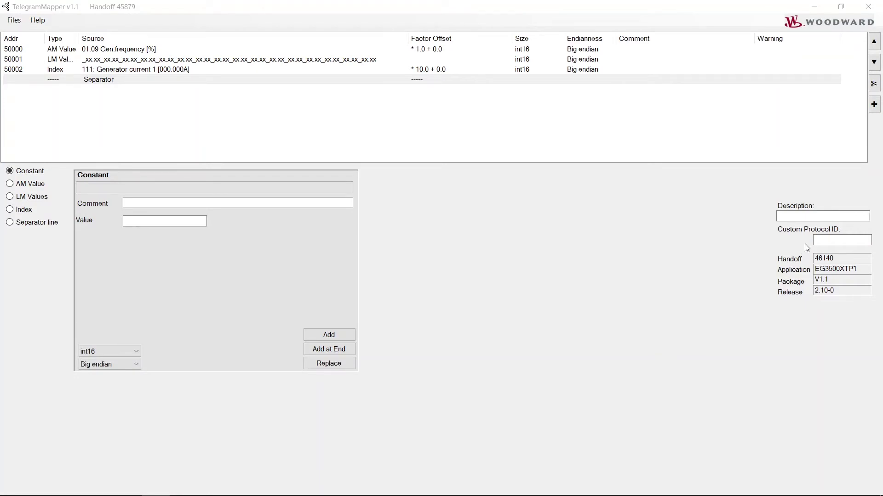
Enter Custom Protocol ID 65100 and the description 'Test protocol'.
click(816, 241)
text(65100)
click(710, 205)
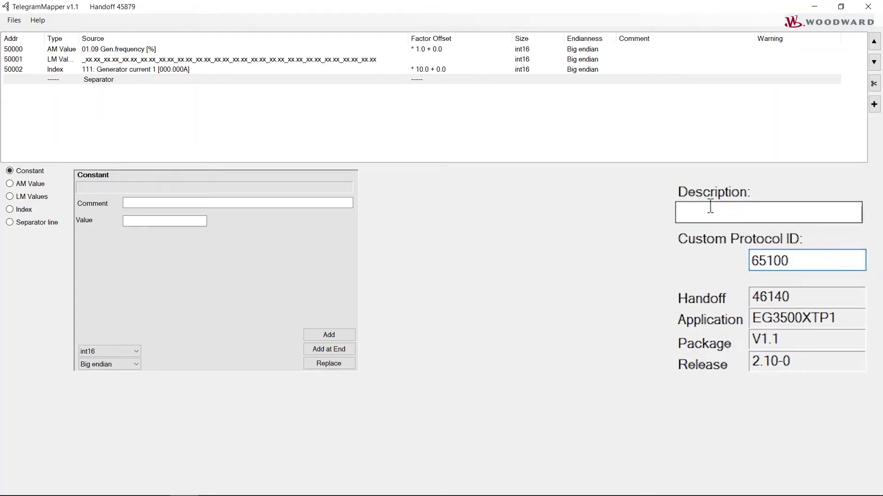
text(Test )
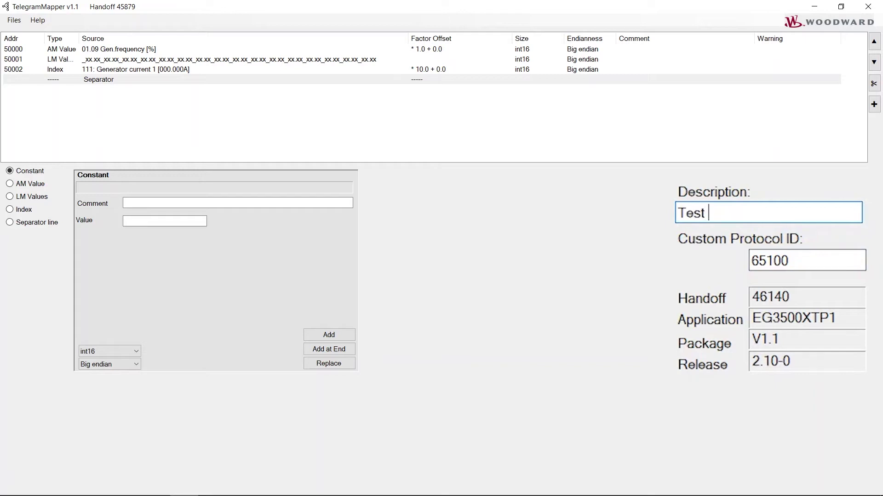
text(protocol)
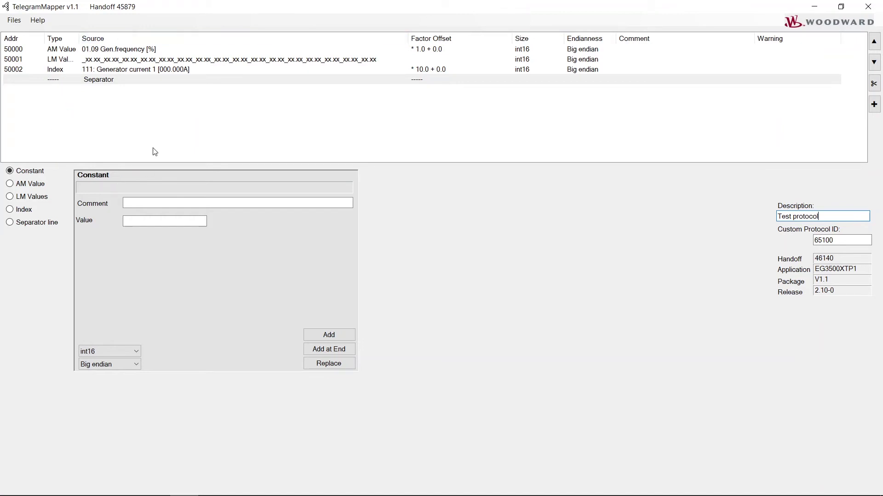
Add a constant of value 888 with comment 'Test constant' and select its 50003 row.
click(149, 203)
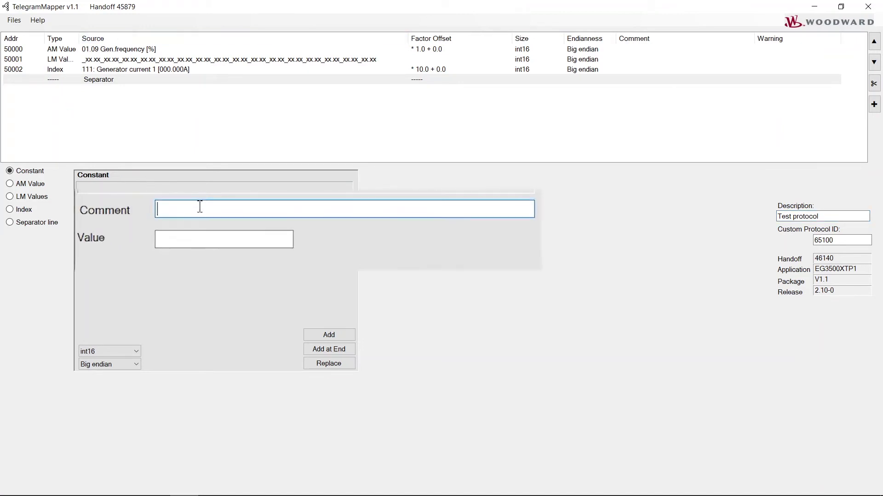
text(Test constant)
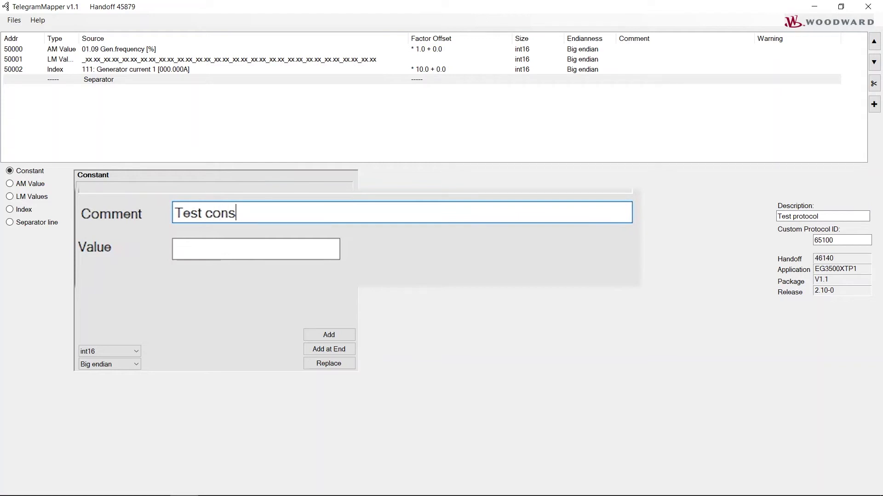
click(287, 254)
text(888)
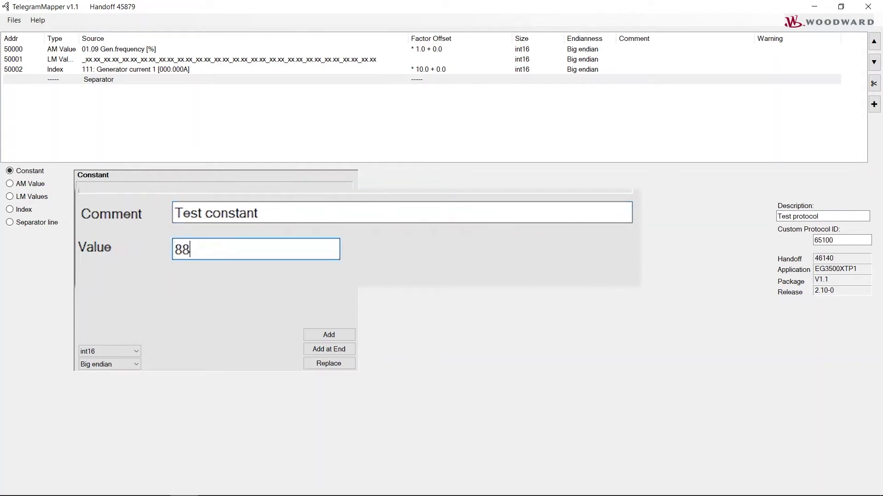
drag(229, 248, 140, 246)
click(161, 222)
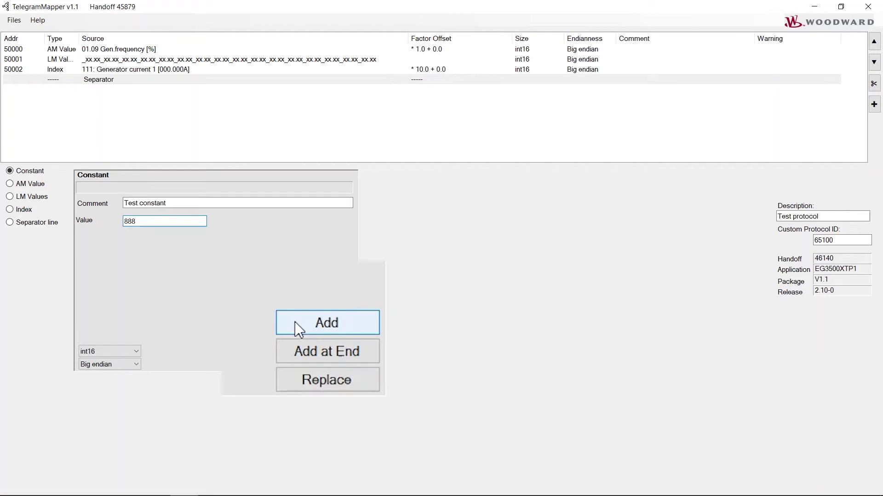
click(315, 334)
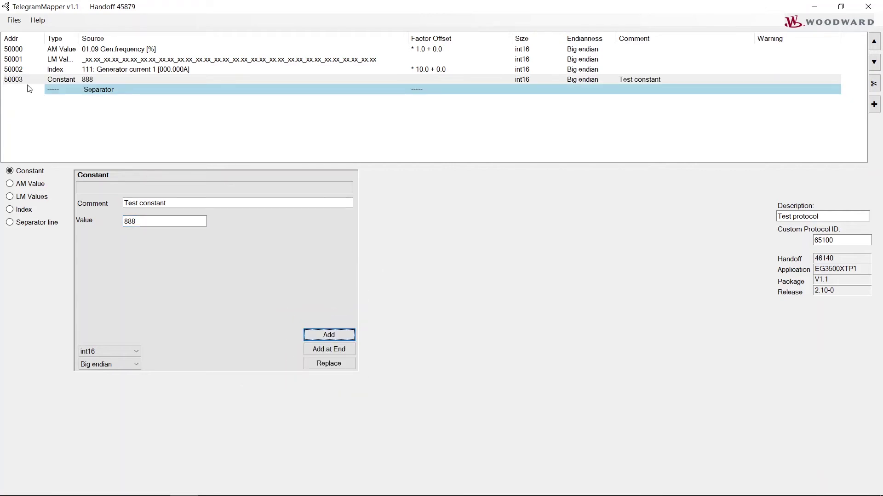
click(13, 80)
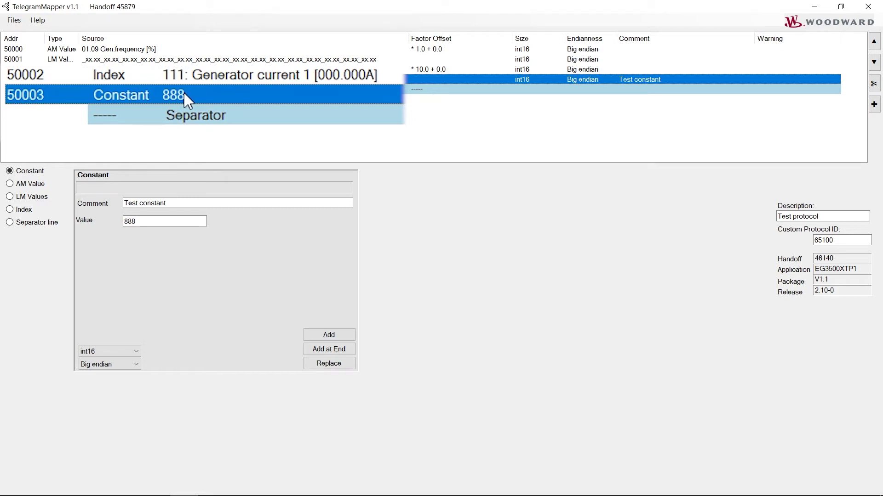
Create the mapping files, saving them as 65100.map in the Files folder.
click(13, 22)
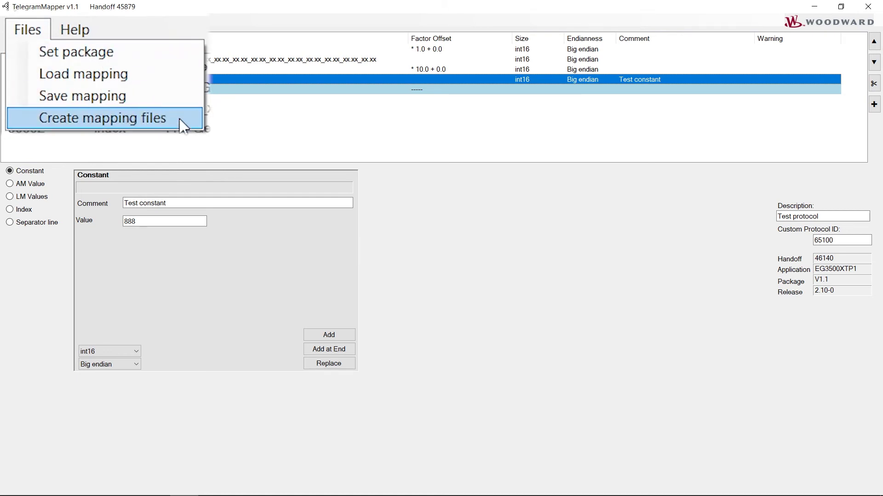
click(92, 69)
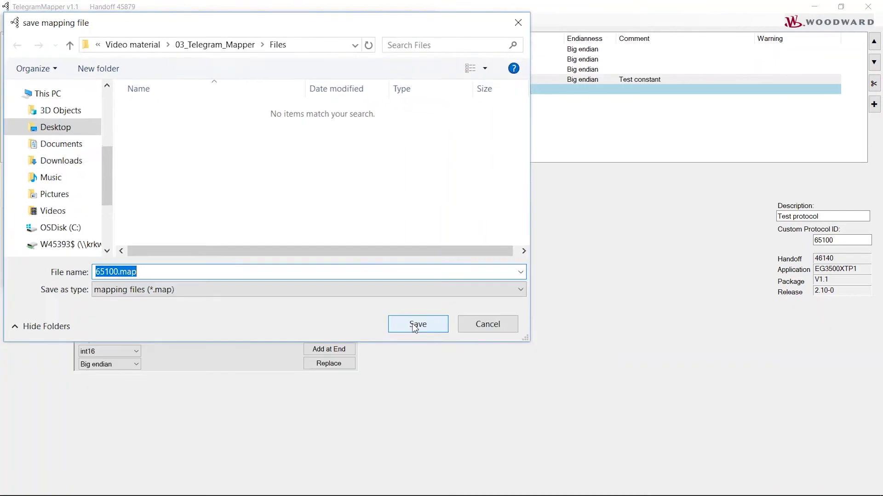
click(600, 458)
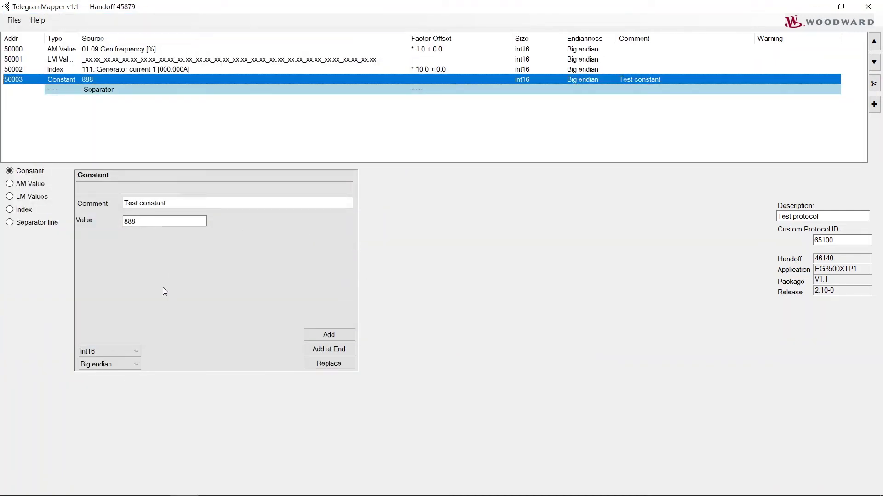
Inspect 65100.scp, 65100.map and 65100.html in the Files folder.
click(98, 491)
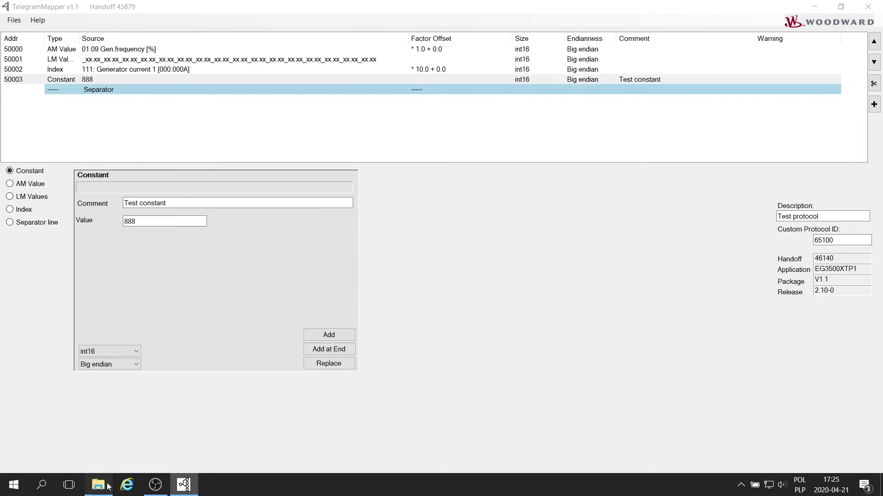
click(268, 183)
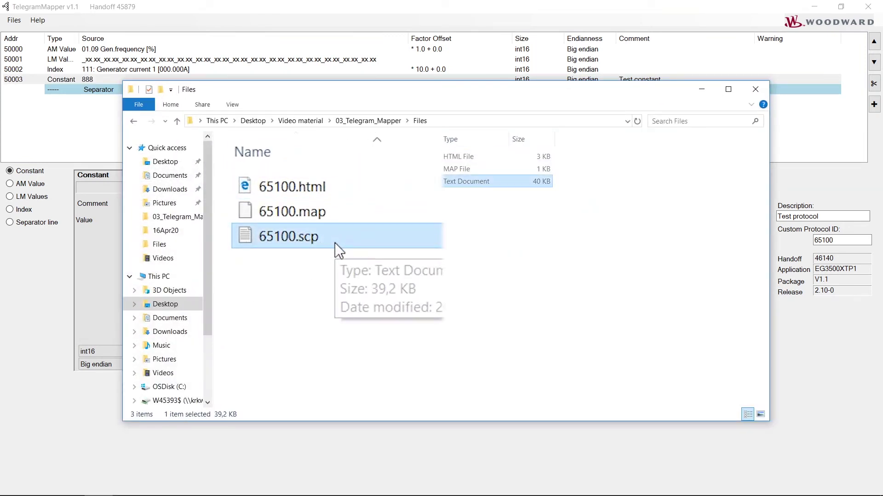
click(337, 217)
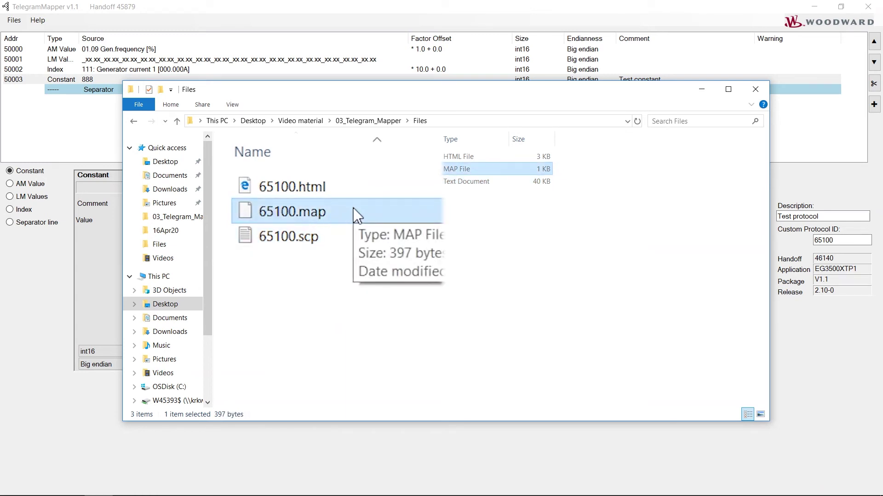
click(343, 189)
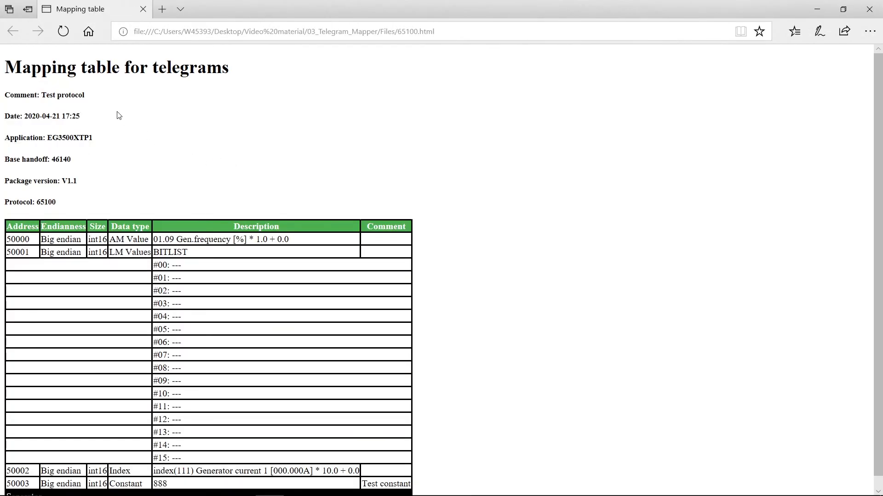
scroll(29, 117, down, 1)
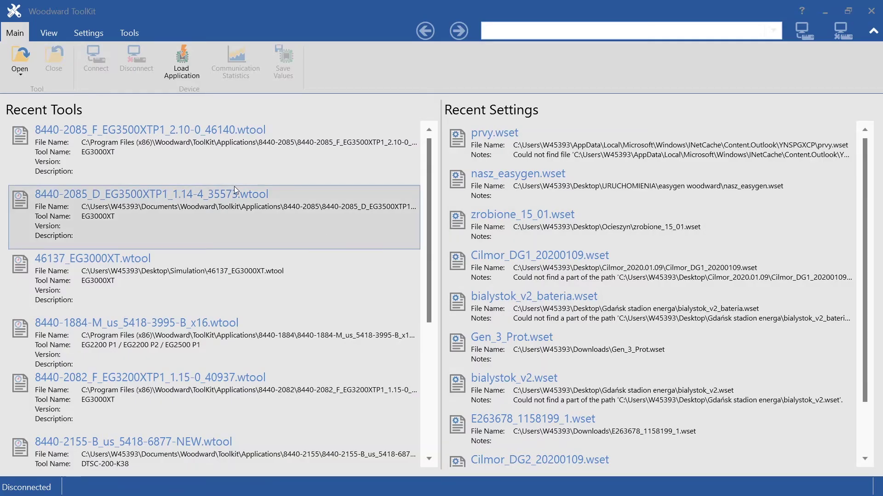
Open the 8440-2085_F_EG3500XTP1 tool and connect to the easYgen at 192.168.50.7.
click(189, 132)
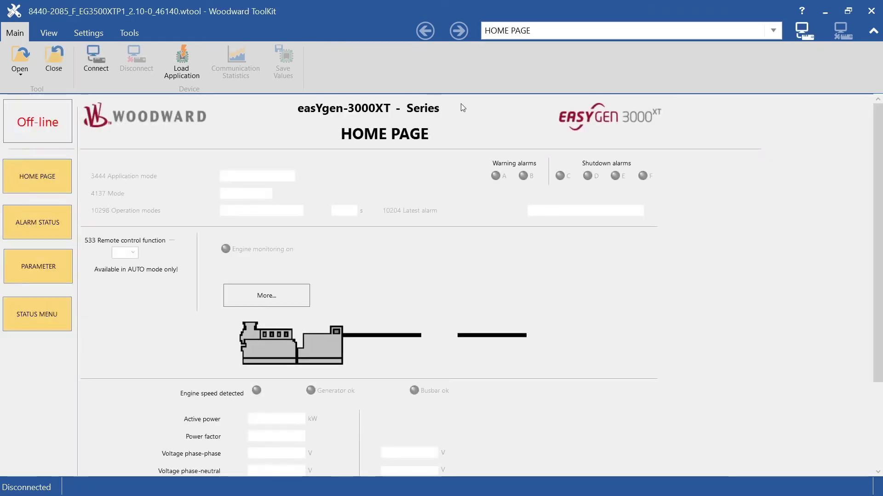
click(802, 48)
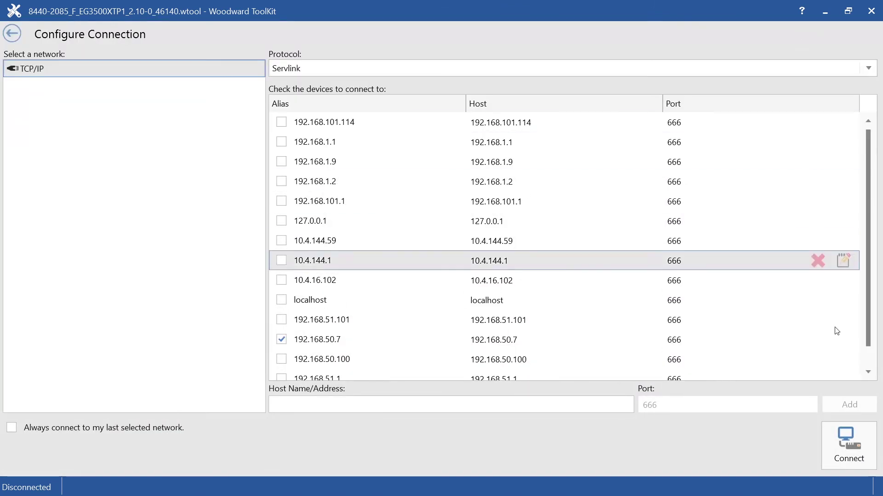
click(846, 444)
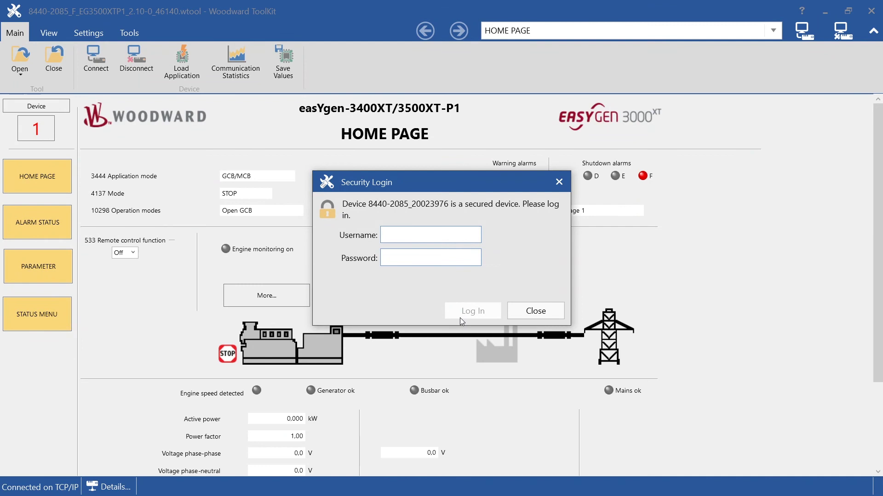
Log in to the device with the username and password.
text(CL05)
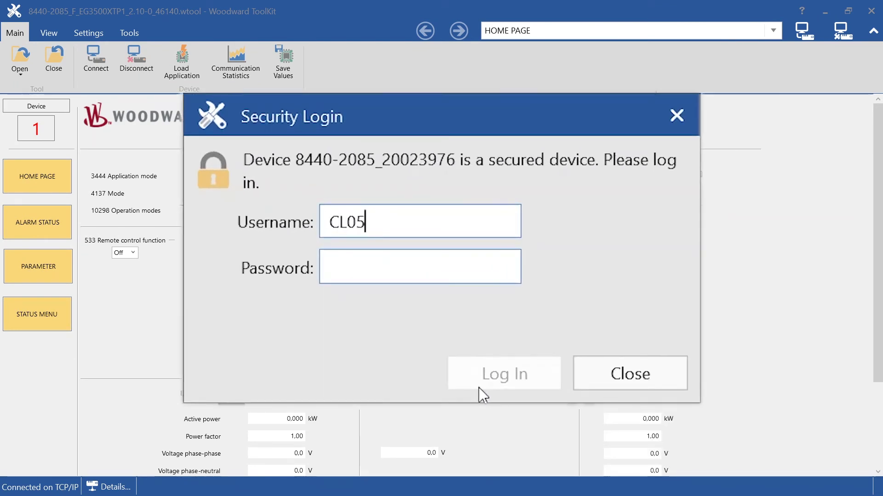
key(Tab)
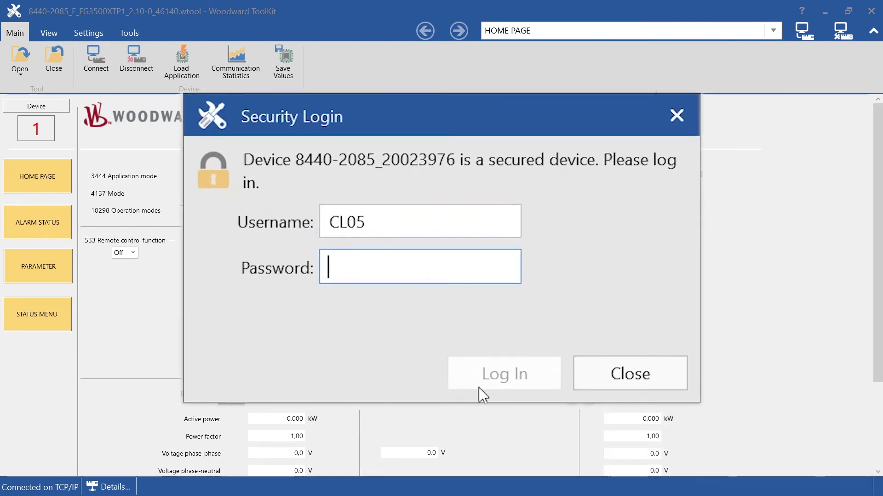
text(******)
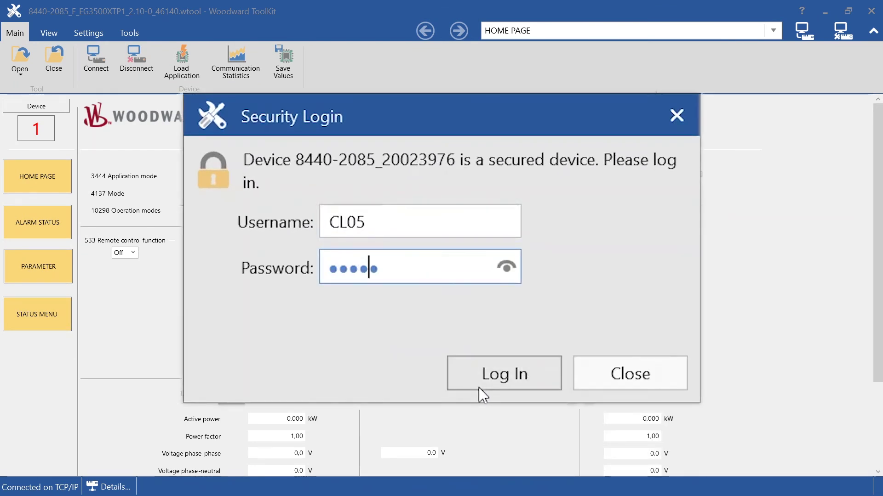
click(490, 343)
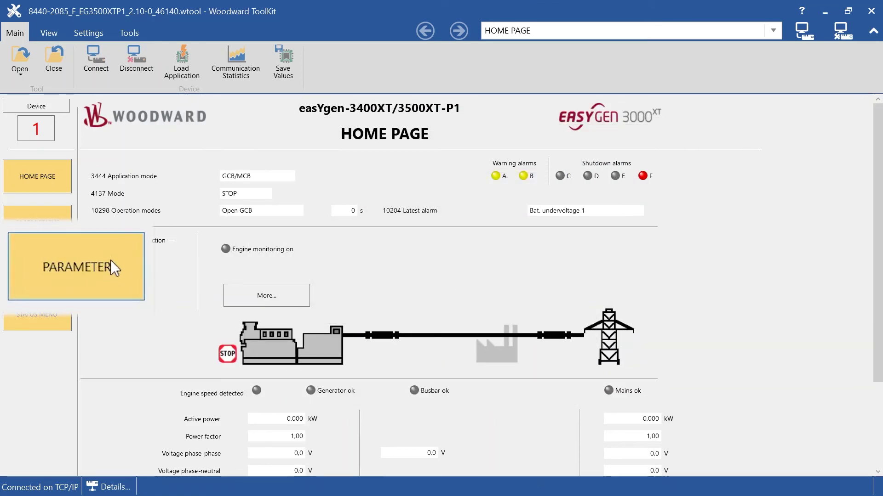
Open the Modbus protocol parameters and confirm 3184 Modbus protocol number reads 65100.
click(53, 266)
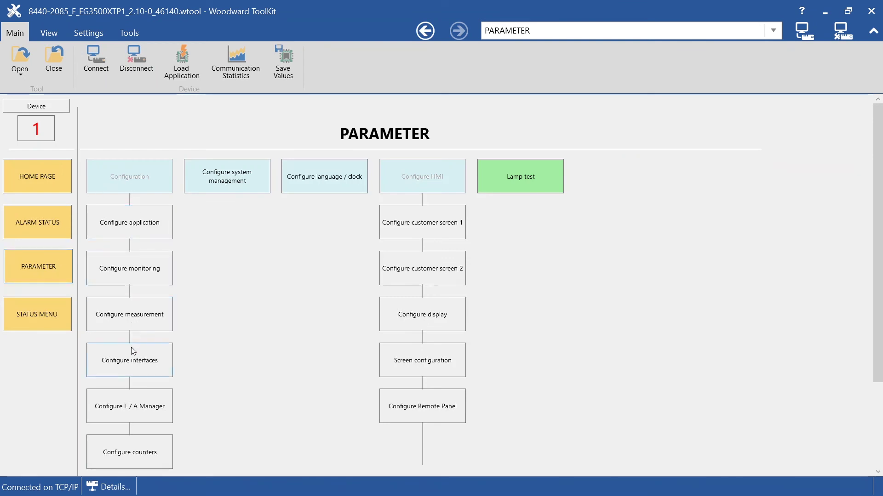
click(128, 364)
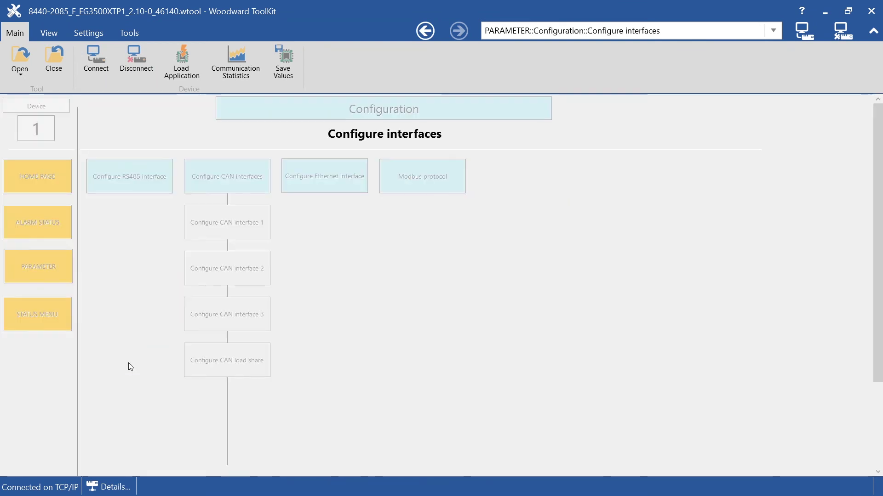
click(495, 196)
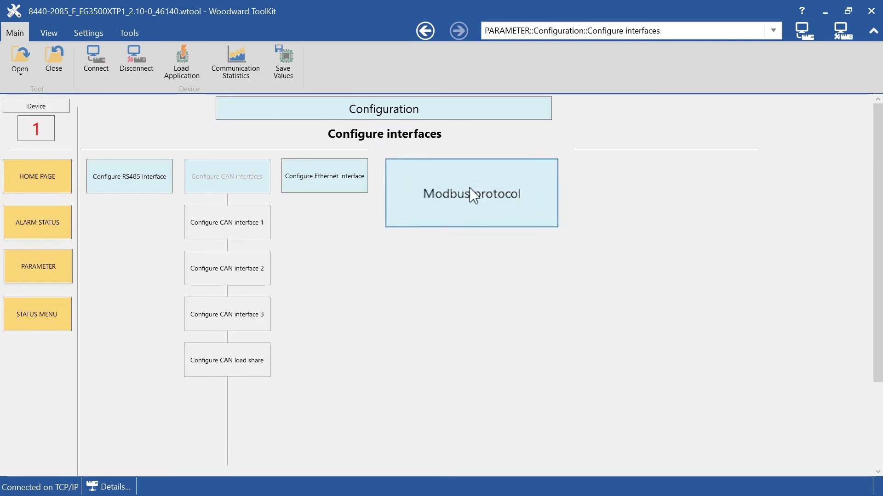
click(471, 188)
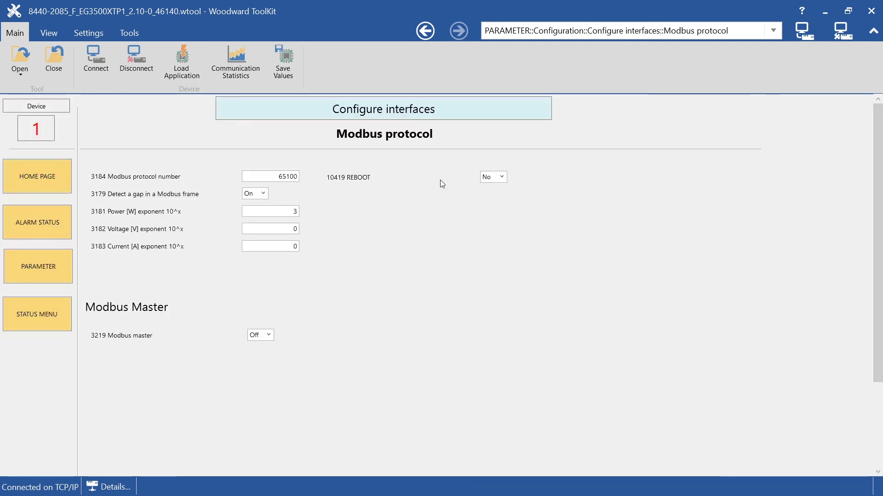
double_click(399, 181)
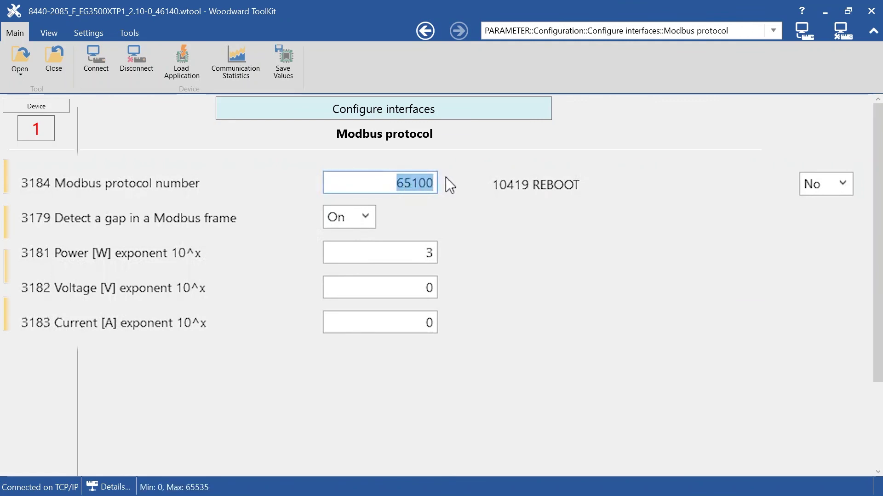
click(399, 182)
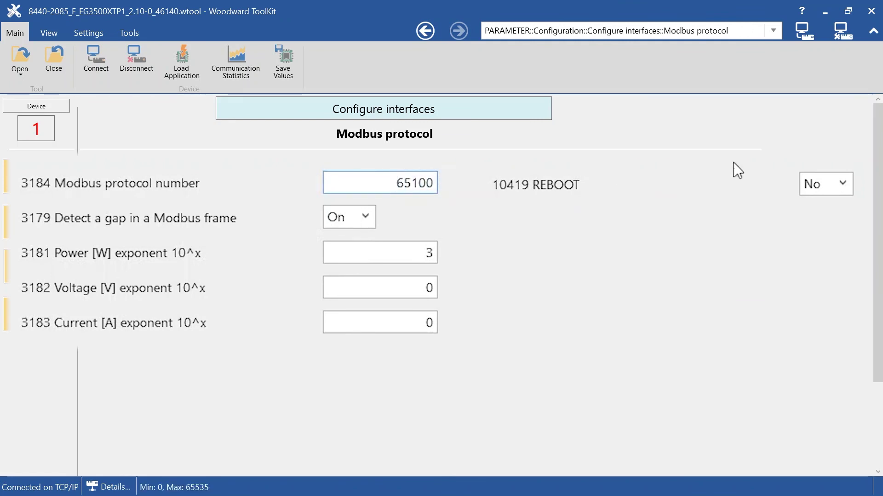
Leave 10419 REBOOT at No and bring up the ModScan32 window.
click(837, 181)
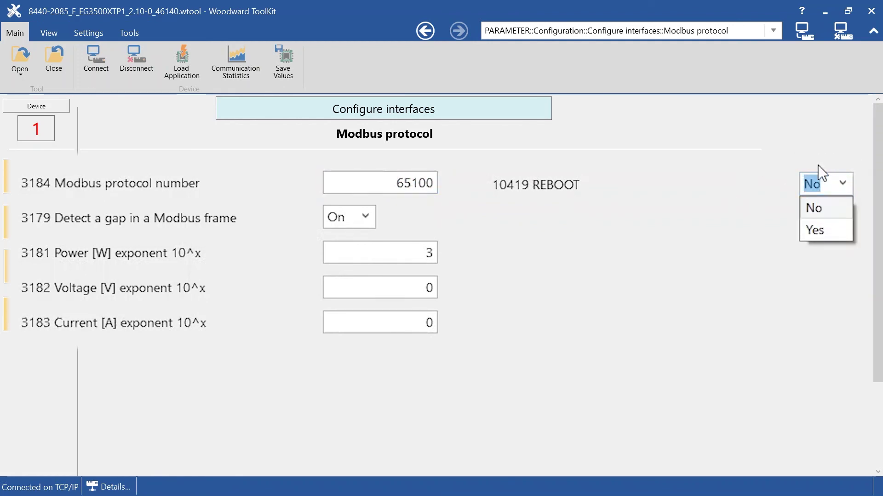
click(847, 178)
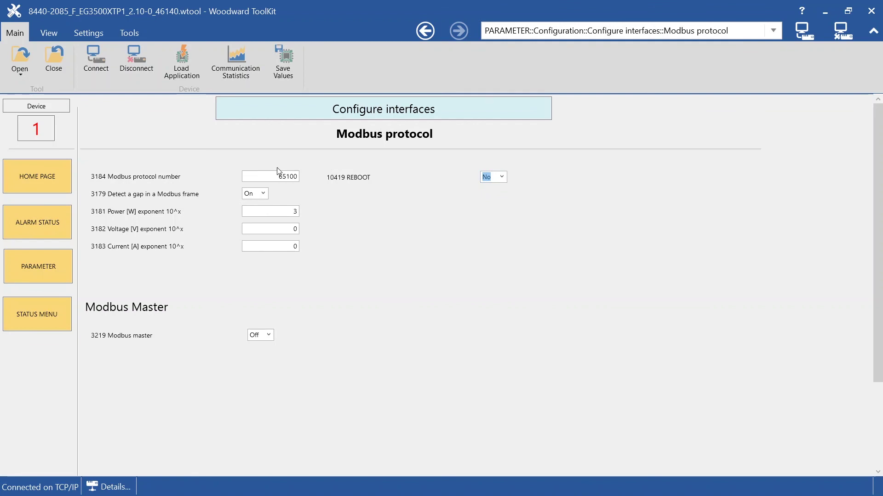
key(super+d)
click(156, 492)
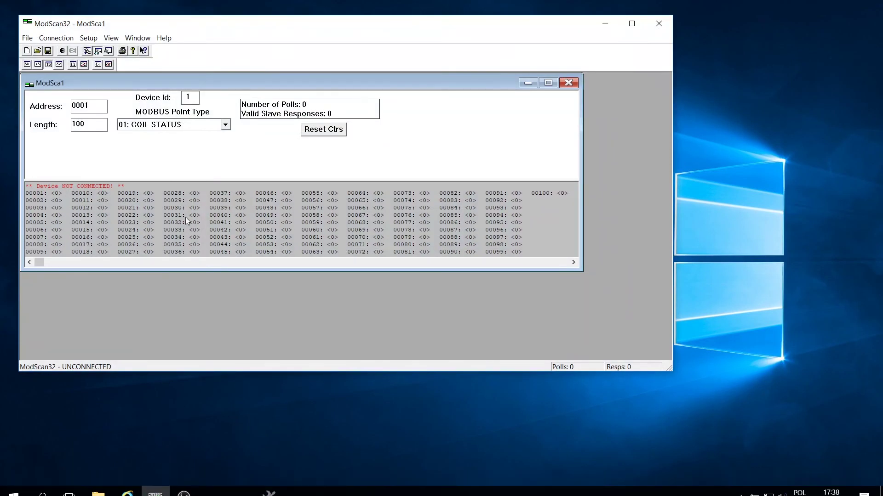
Connect ModScan32 as a Remote modbusTCP Server to 192.168.50.7 port 502, dismissing the registration reminder.
click(67, 41)
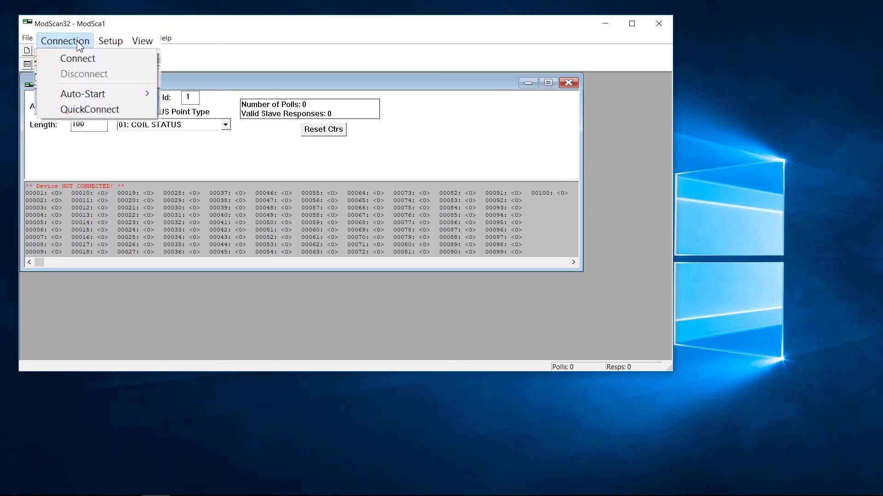
click(92, 69)
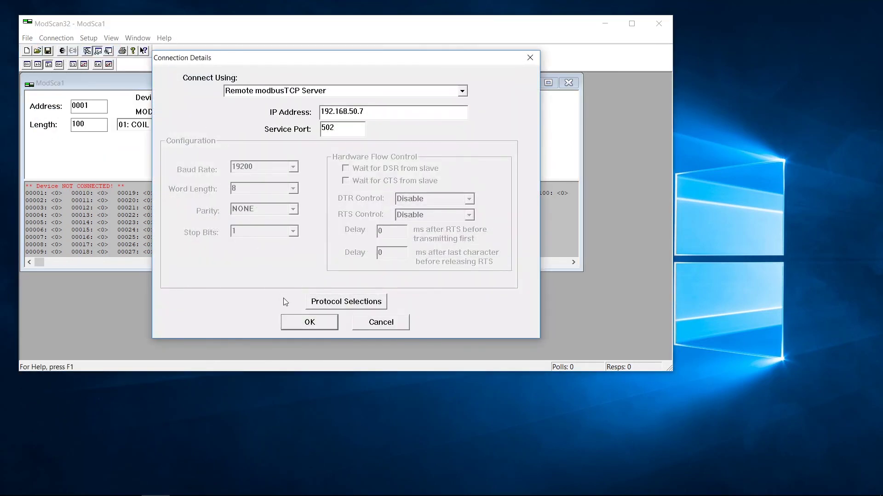
click(300, 324)
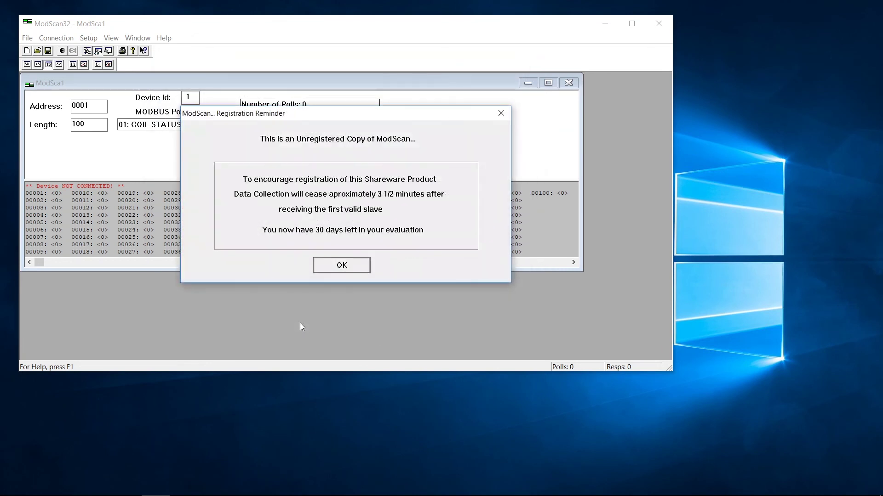
click(334, 270)
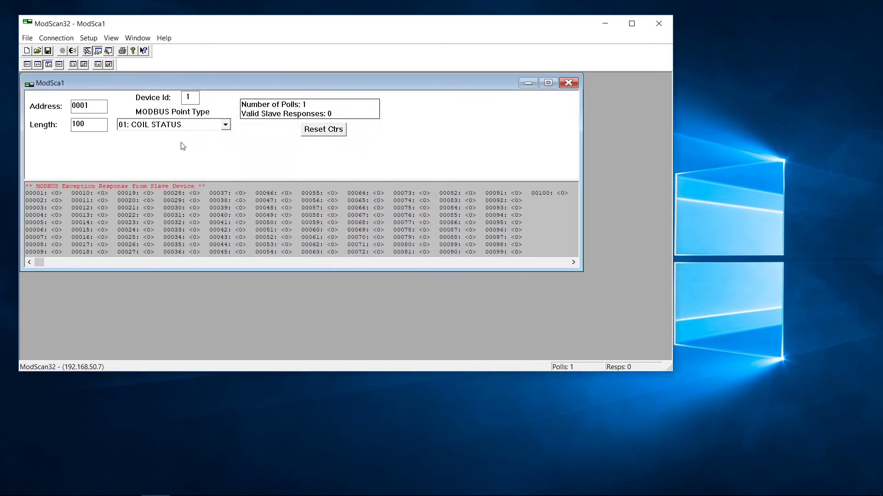
Poll point type 03: HOLDING REGISTER with length 1 at address 50004.
click(158, 128)
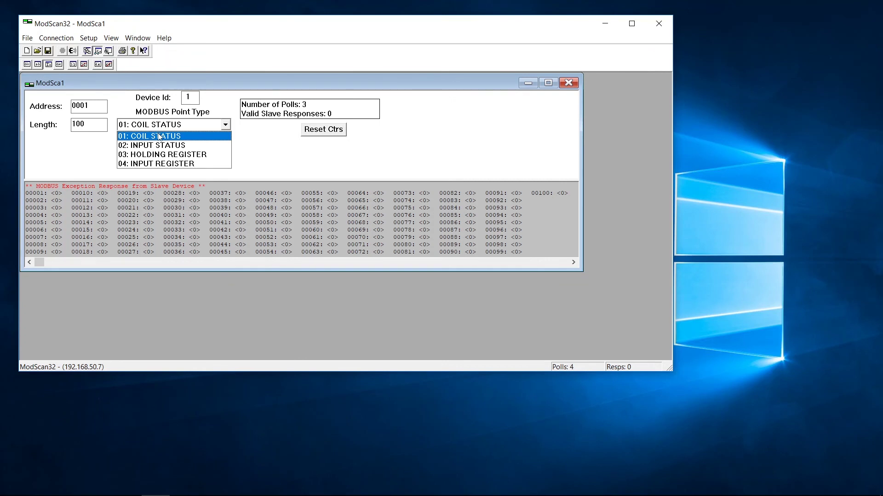
click(159, 157)
drag(103, 124, 65, 106)
text(1)
text(5)
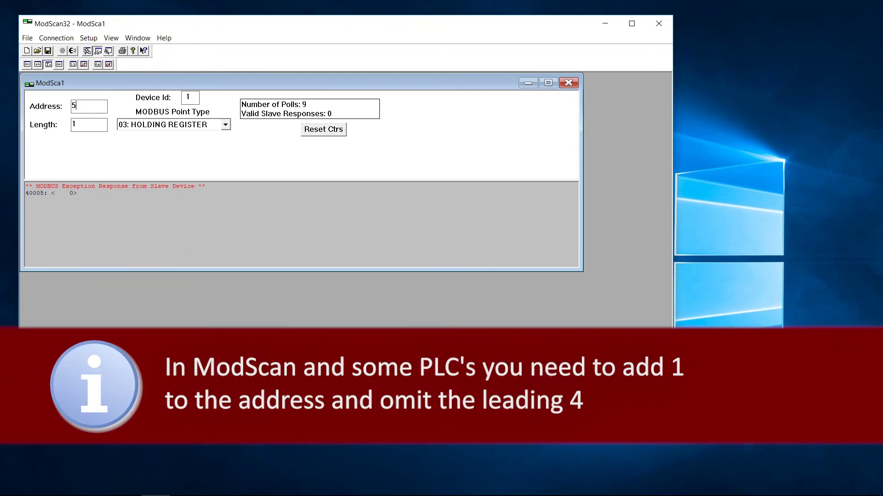
text(0004)
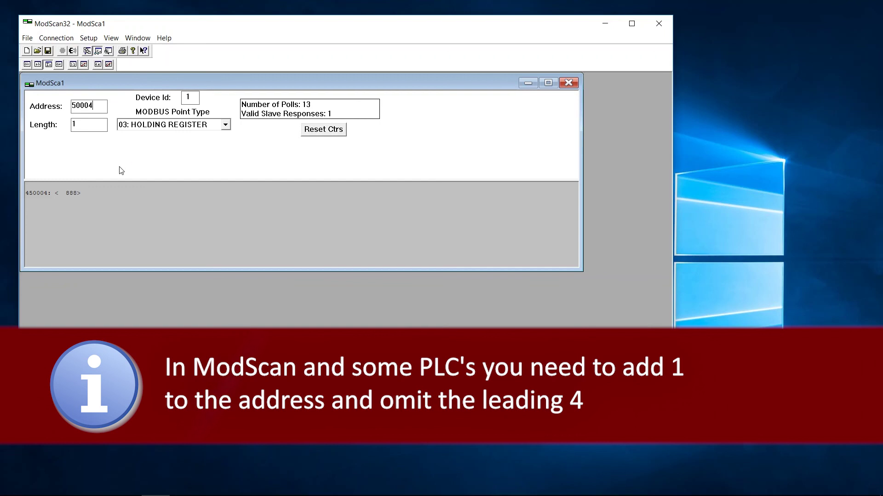